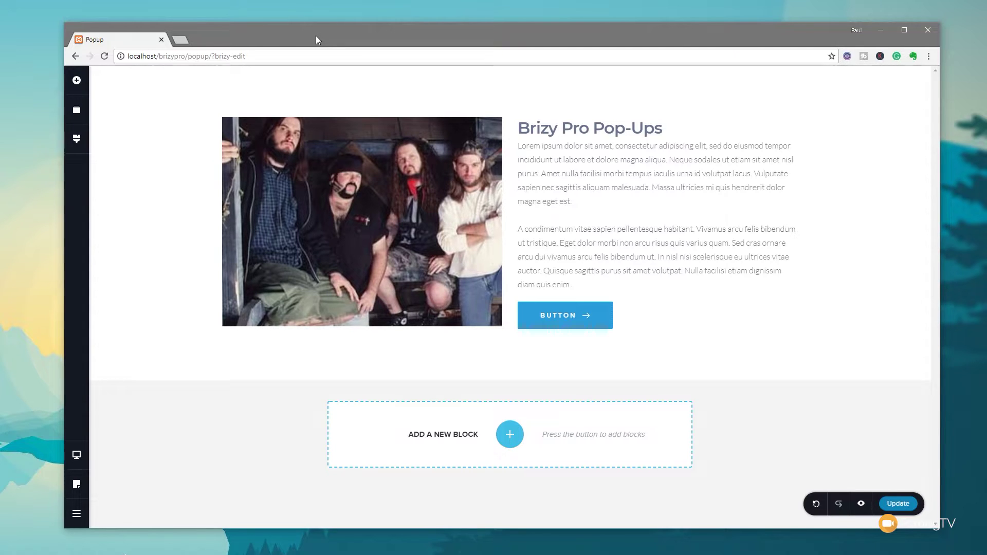
- Link the button to a popup built from the light 'This is a pop-up builder' block
left_click(559, 314)
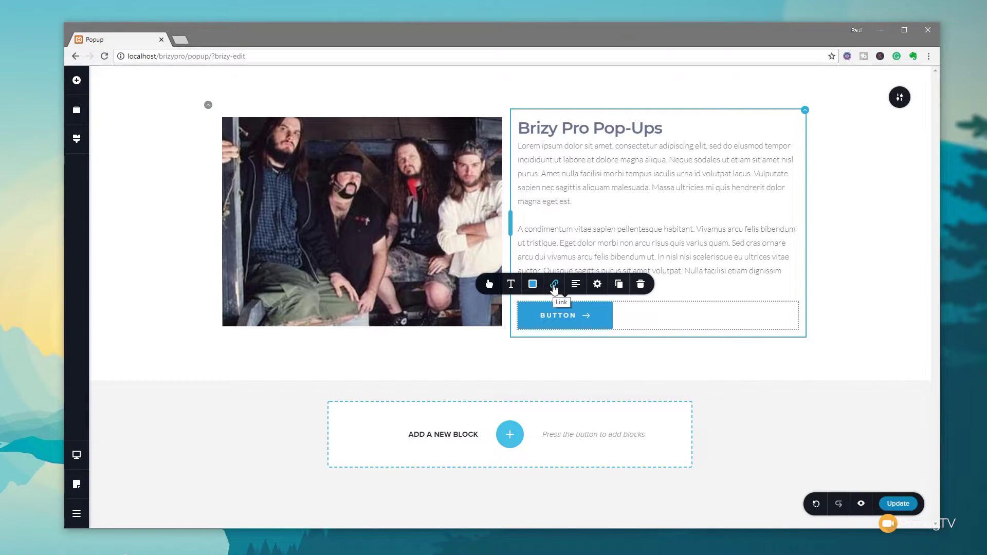
left_click(554, 286)
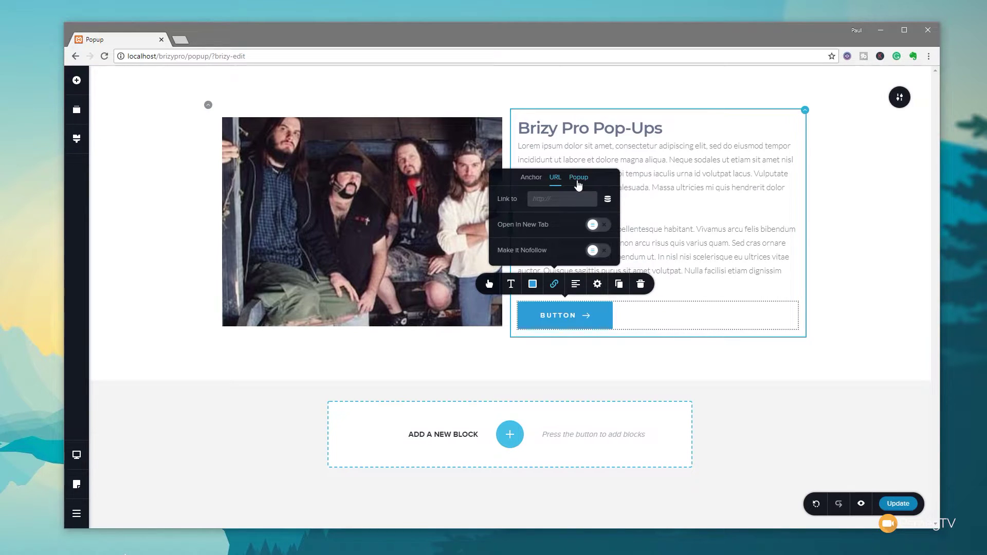
left_click(578, 178)
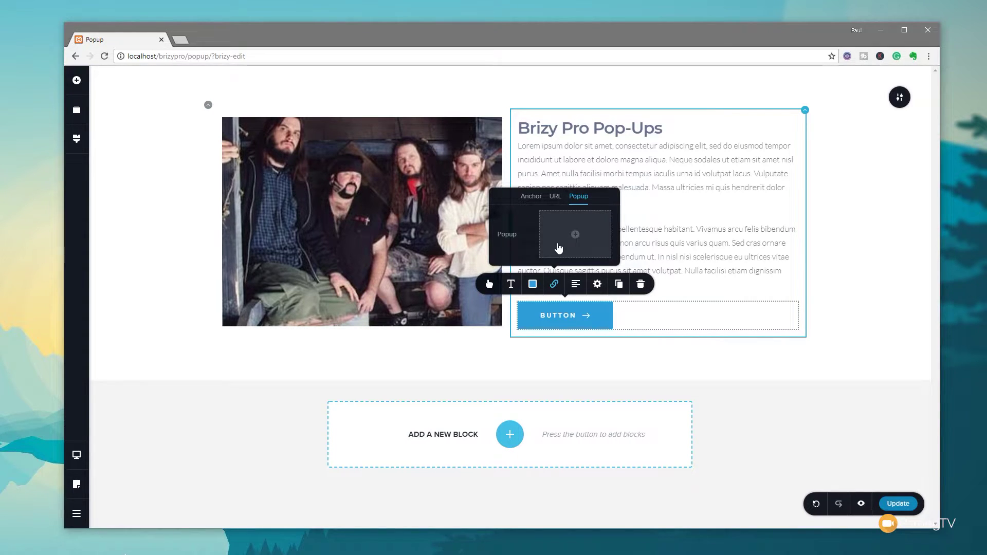
left_click(583, 242)
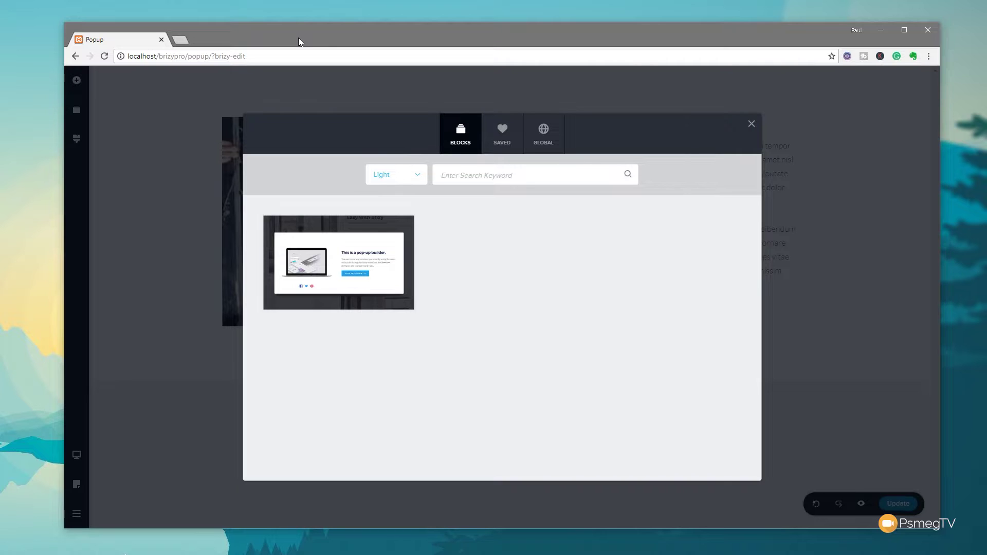
left_click(340, 264)
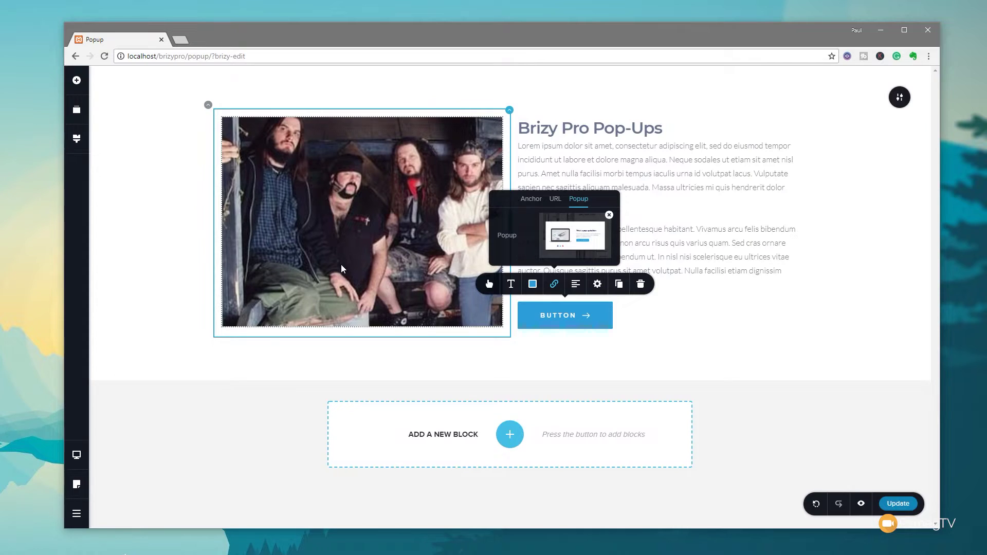
- Update the page, test in the preview that the button opens the pop-up, then close the preview
left_click(324, 347)
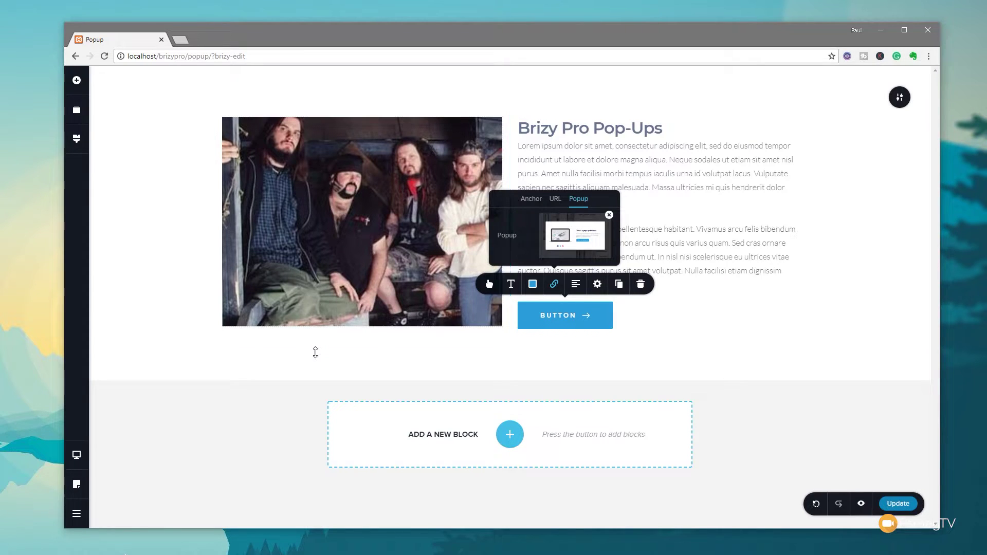
left_click(897, 505)
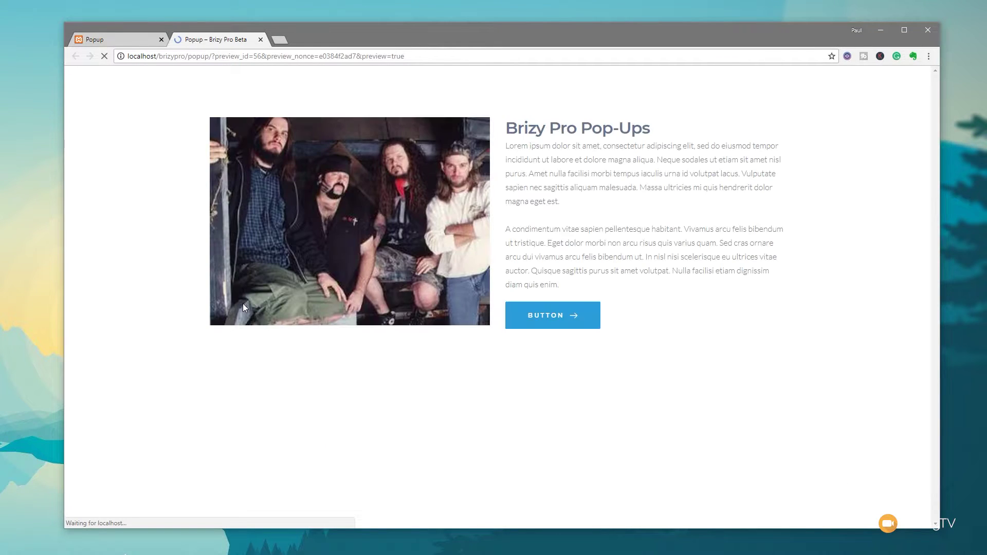
left_click(562, 316)
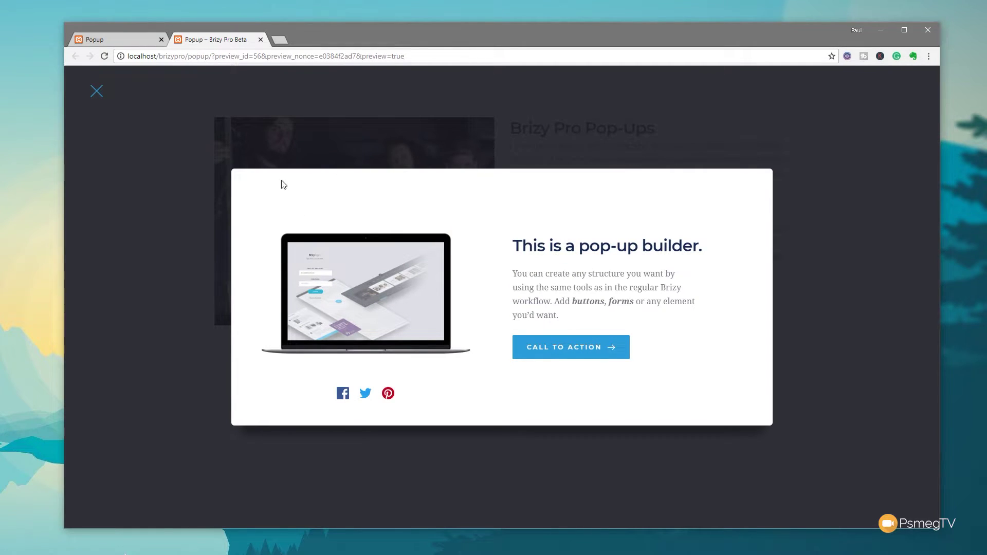
left_click(96, 91)
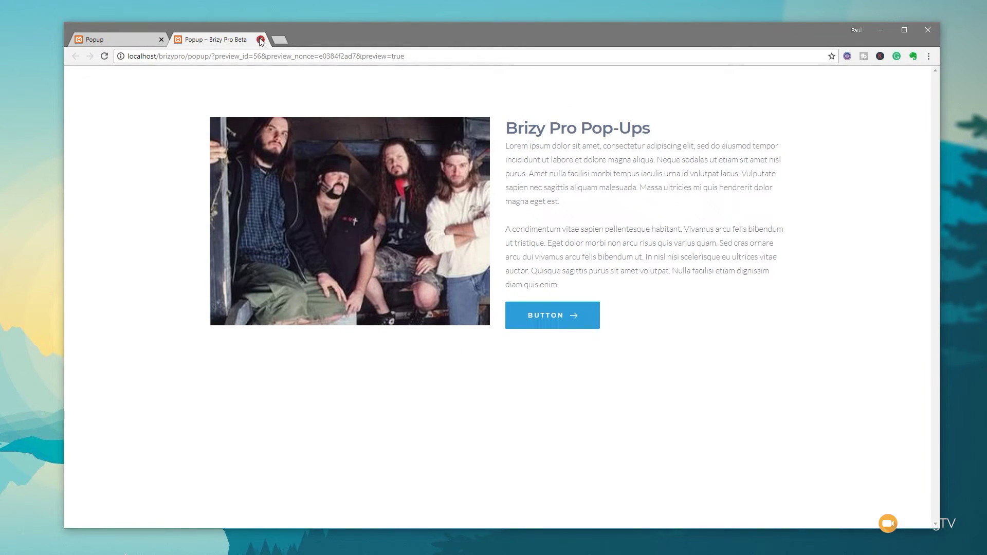
left_click(260, 39)
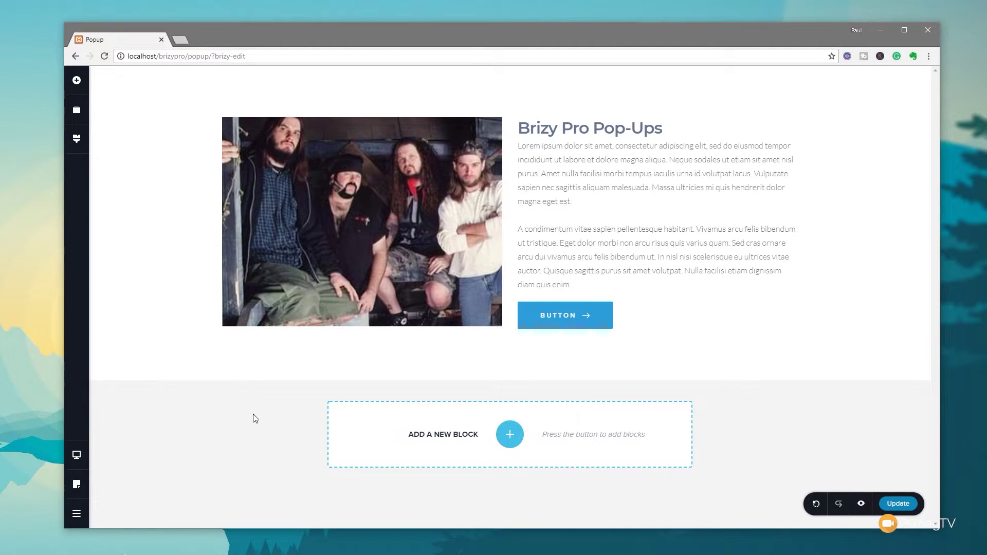
- Link the band photo to a popup using the Dark version of the pop-up builder block
left_click(408, 251)
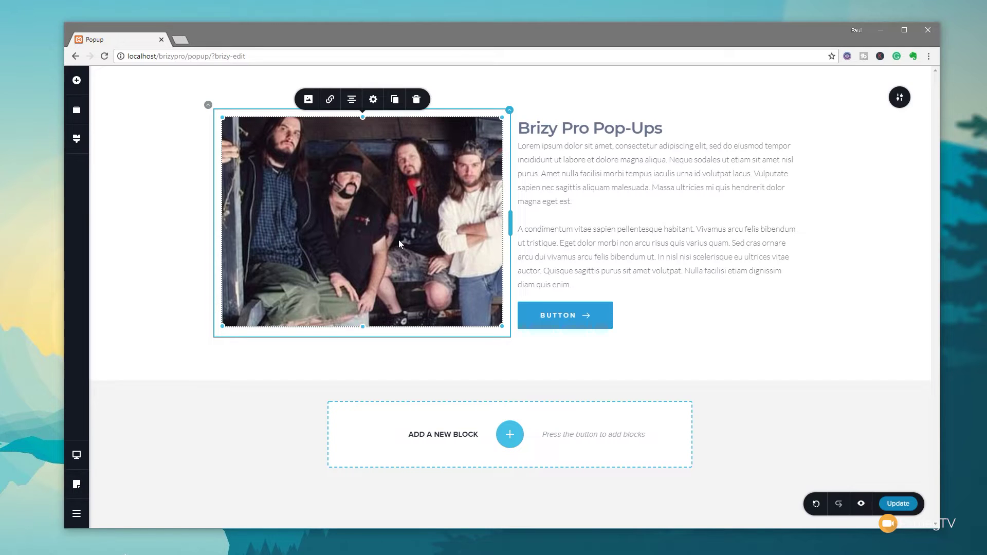
left_click(330, 99)
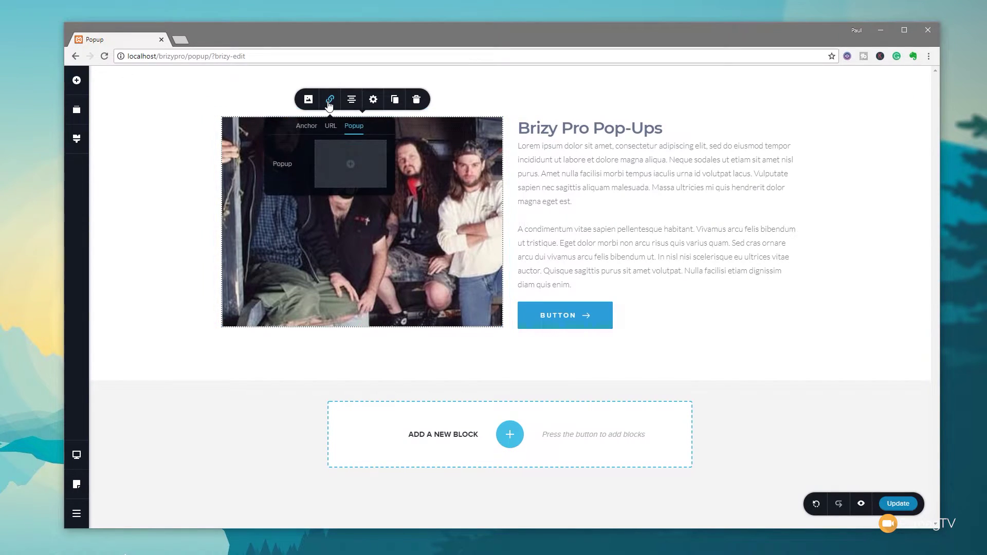
left_click(349, 165)
left_click(417, 175)
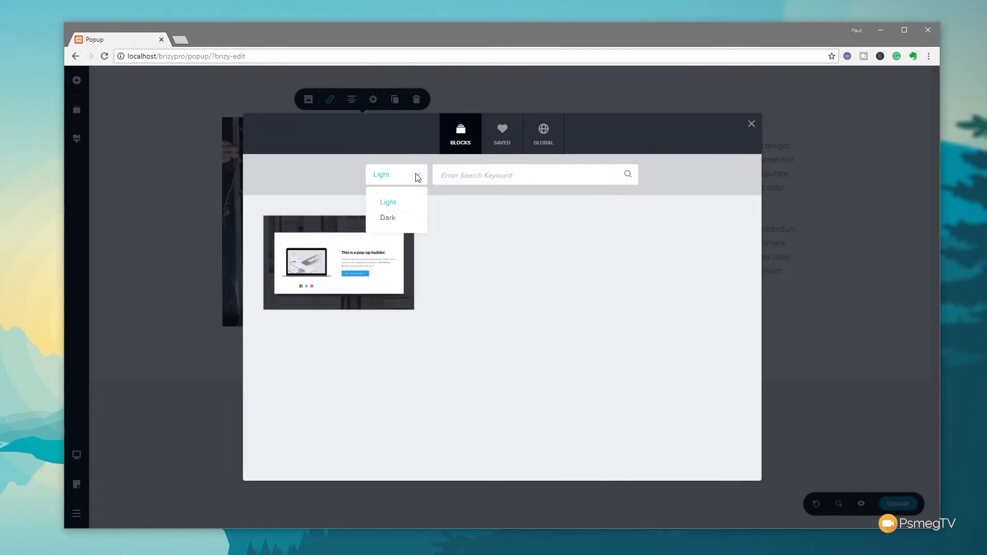
left_click(390, 217)
left_click(362, 275)
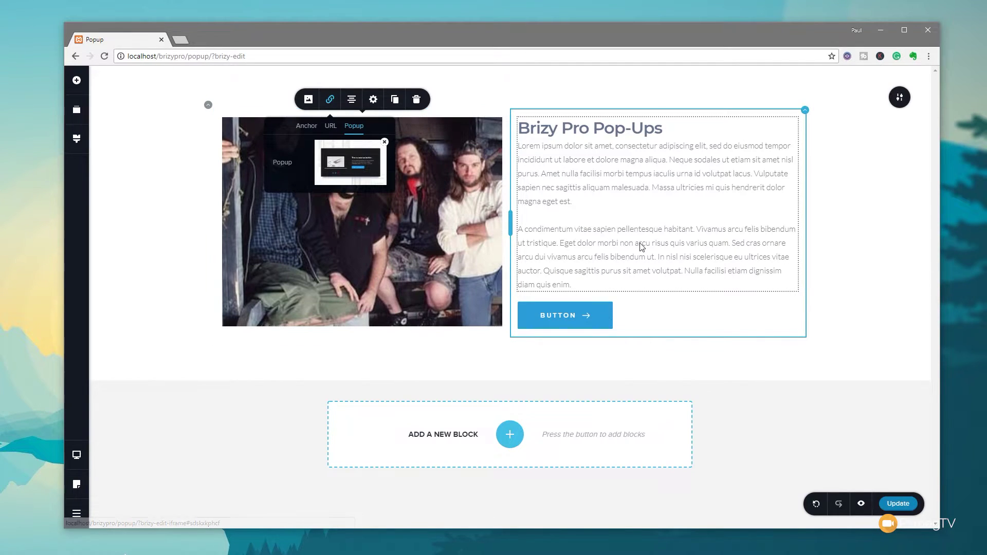
- Link the words 'sapien pellentesque' in the paragraph to a light pop-up builder popup
left_click(619, 244)
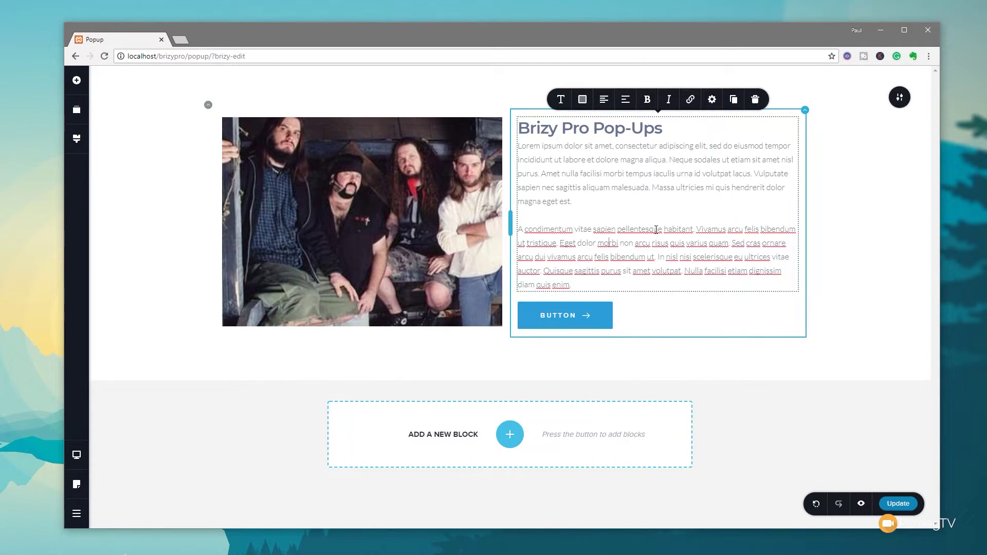
left_click_drag(662, 230, 594, 233)
left_click(690, 99)
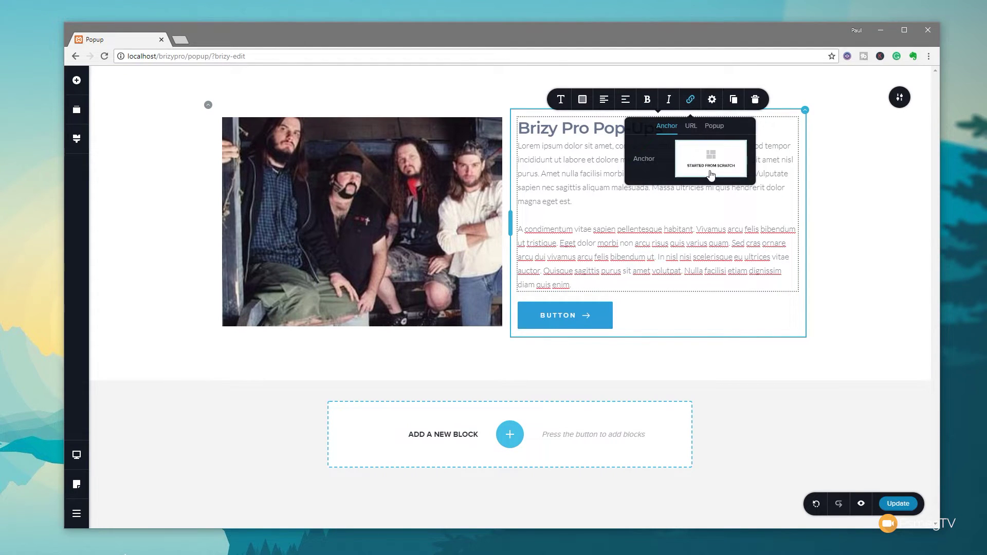
left_click(714, 126)
left_click(710, 157)
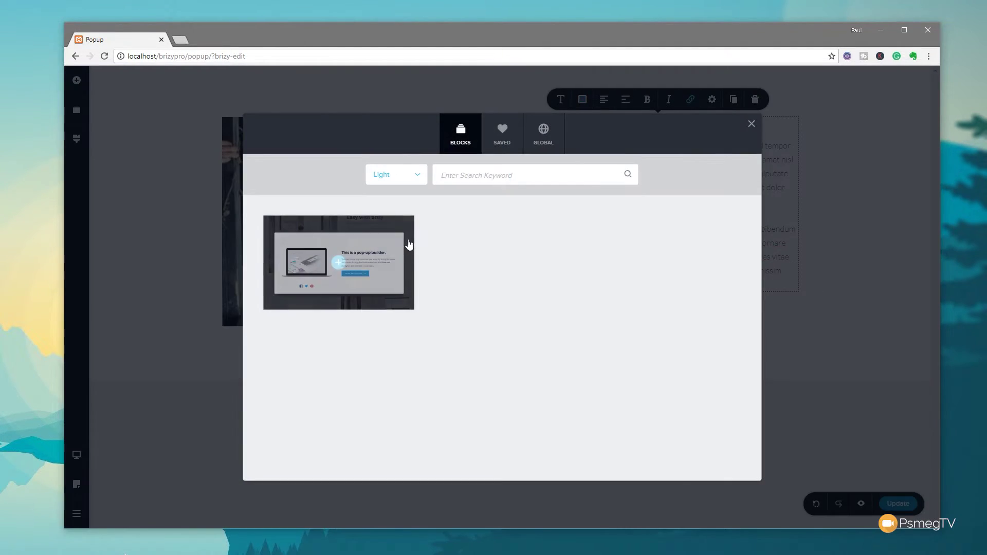
left_click(381, 262)
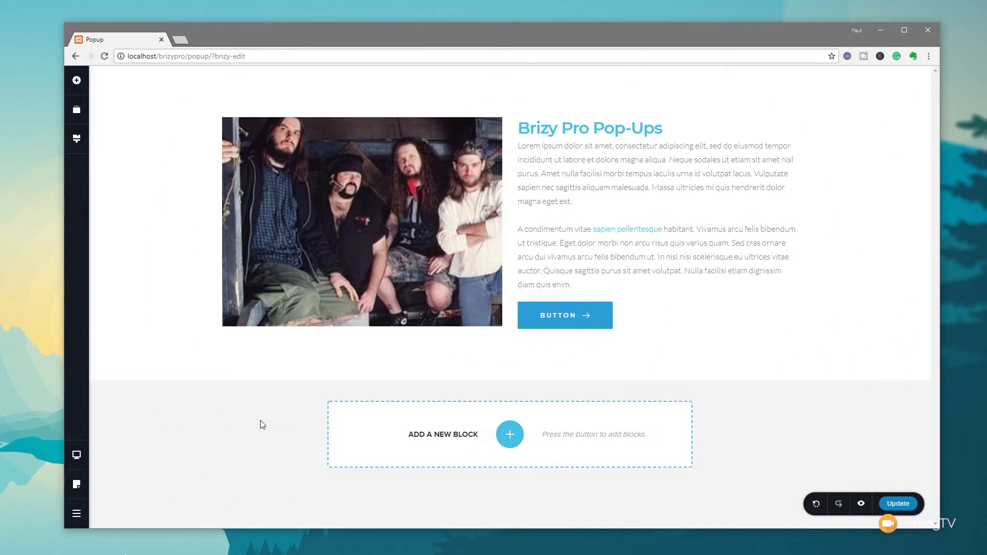
- Open the button's linked 'This is a pop-up builder.' popup from its link settings for editing
left_click(563, 310)
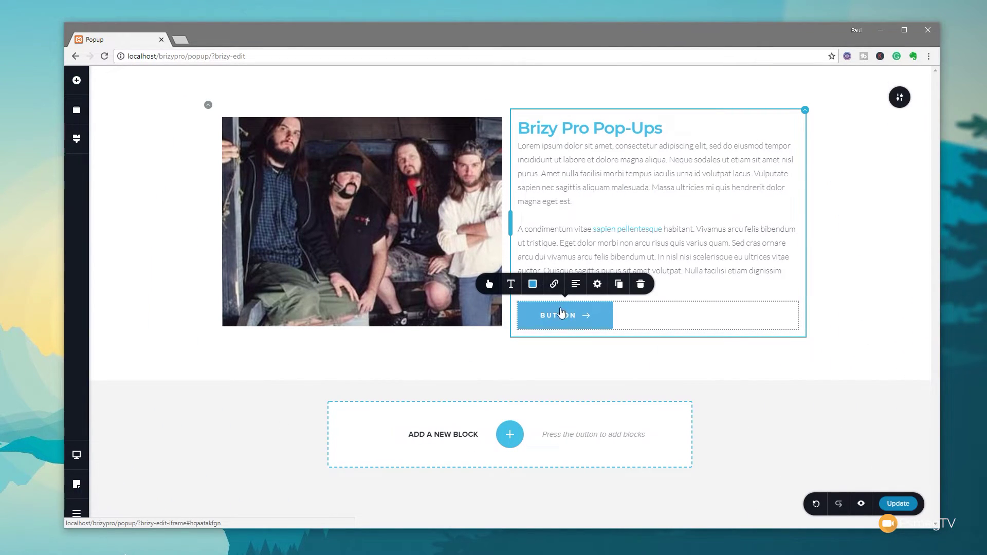
left_click(554, 284)
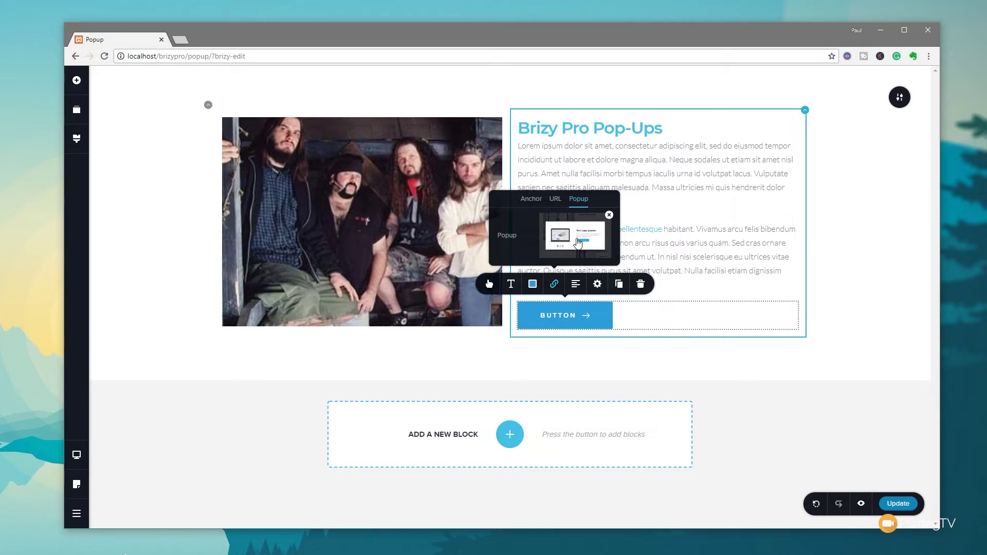
left_click(577, 242)
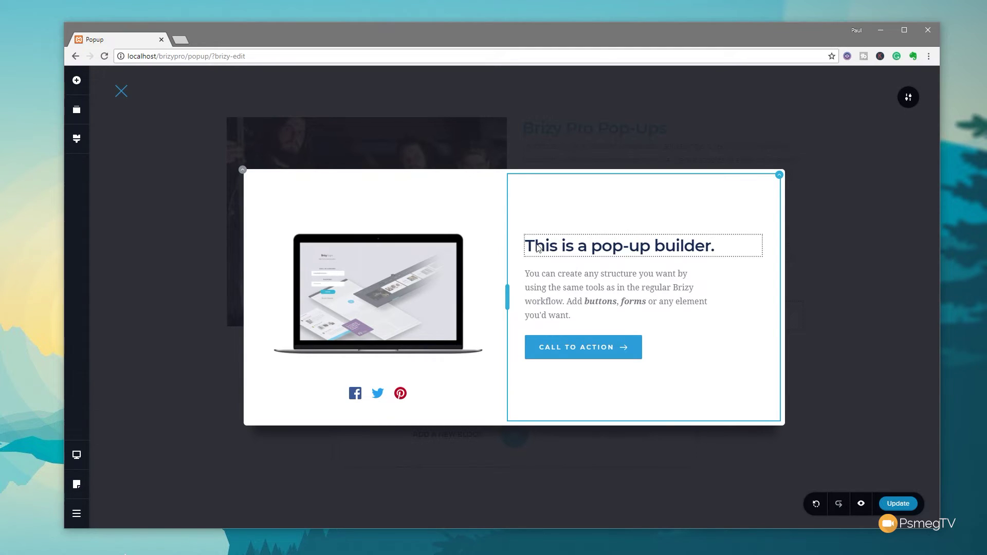
- Set the popup background to light blue #BDE1F4, then select its right-hand text column
left_click(242, 170)
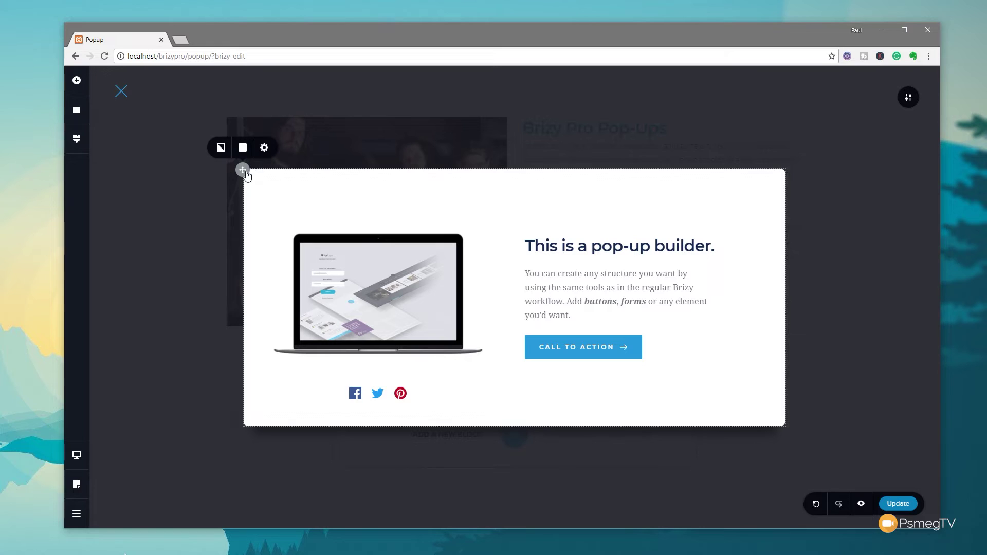
left_click(243, 149)
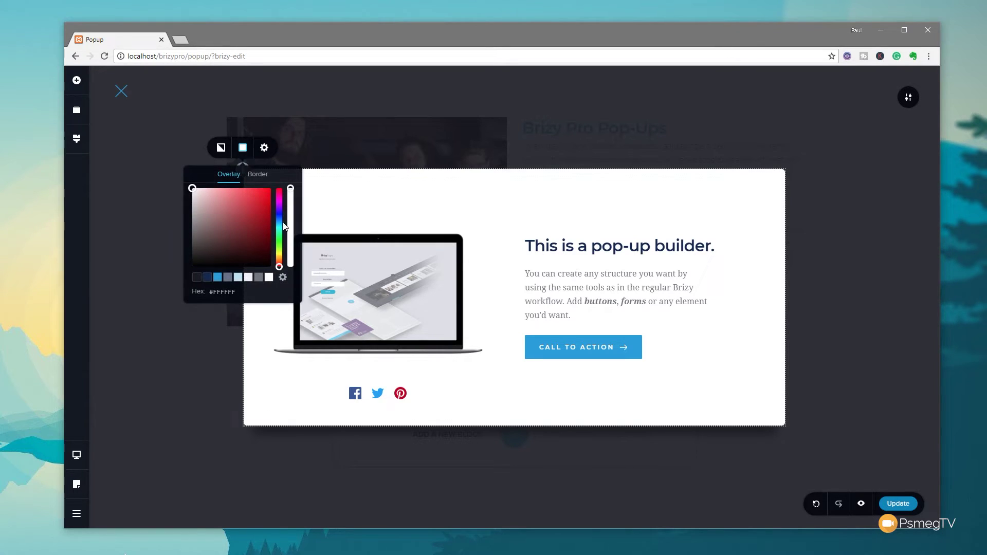
left_click(238, 277)
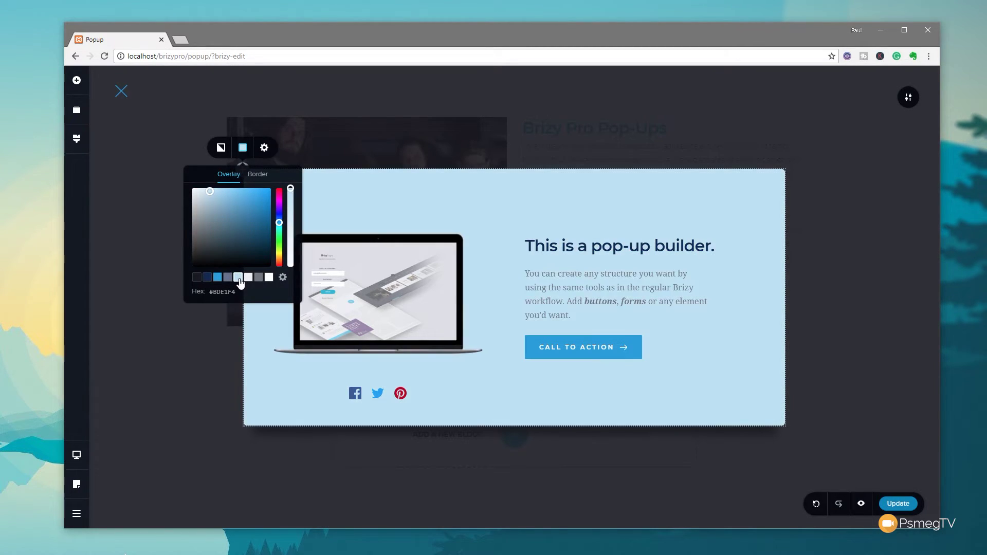
left_click(772, 186)
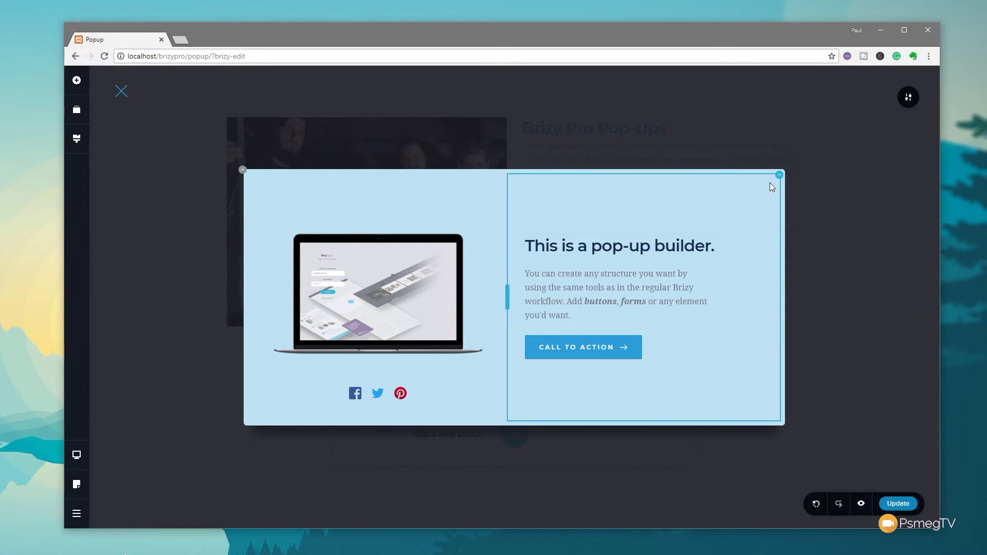
left_click(779, 176)
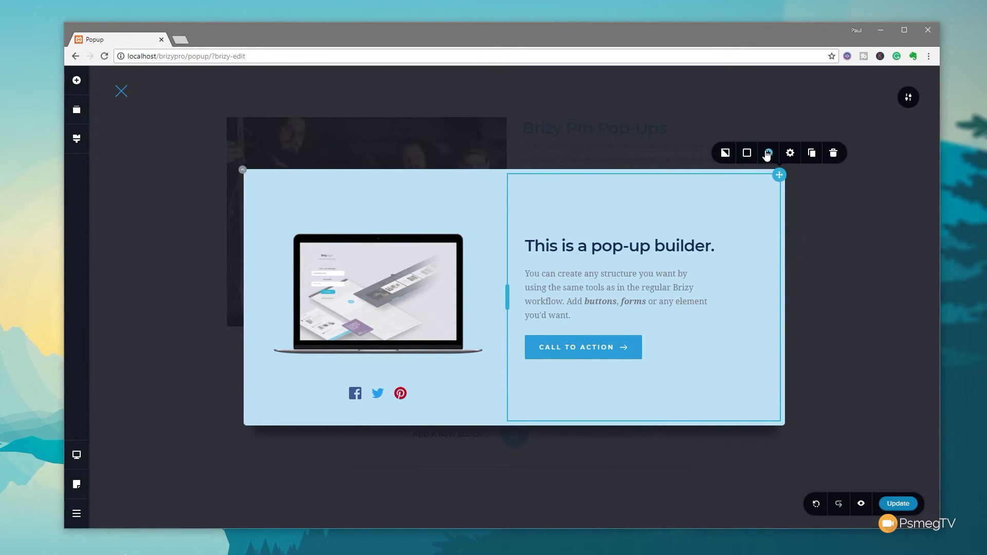
- Add a new column to the popup and place an Image element in it
left_click(767, 153)
left_click(691, 298)
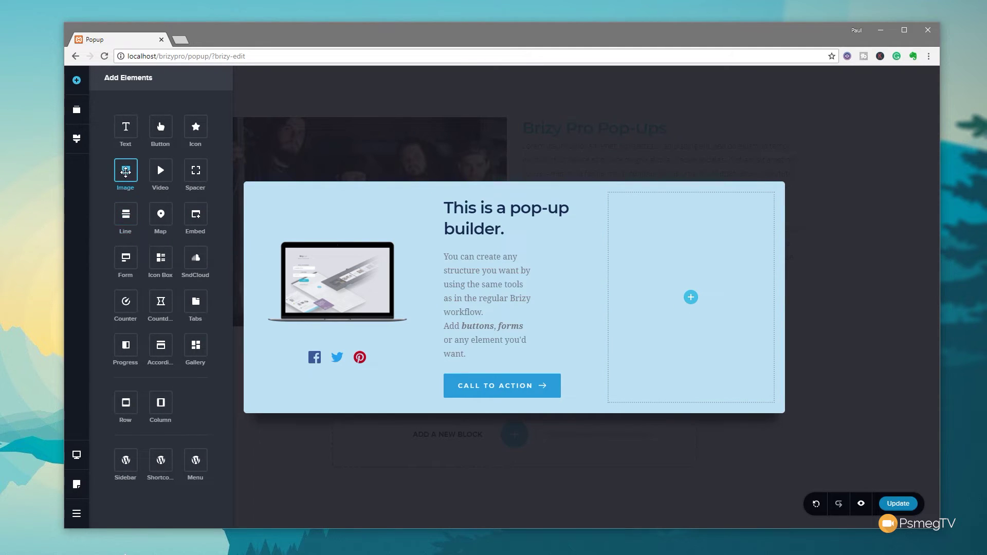
left_click_drag(126, 172, 711, 310)
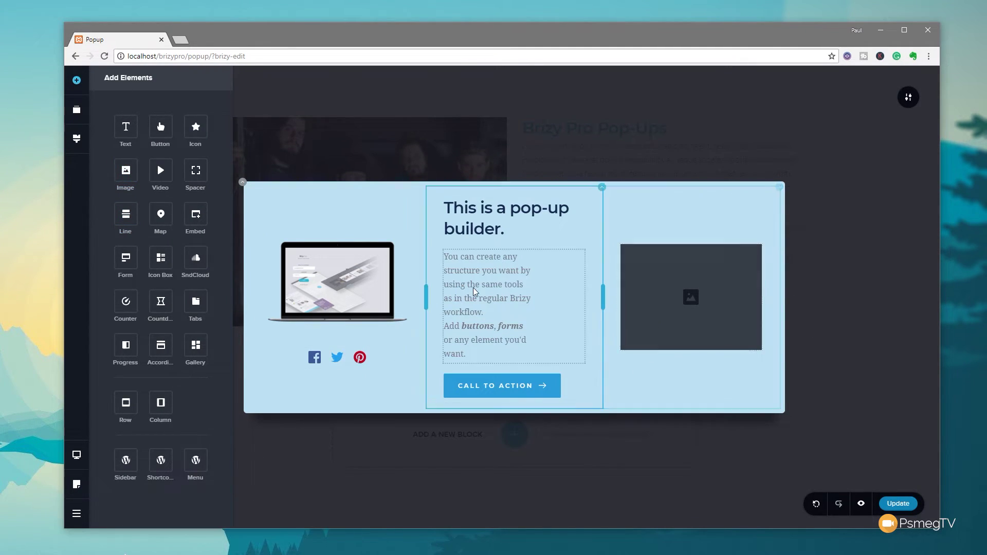
- Fill the new image element with Pantera.jpg from the Media Library
left_click(699, 273)
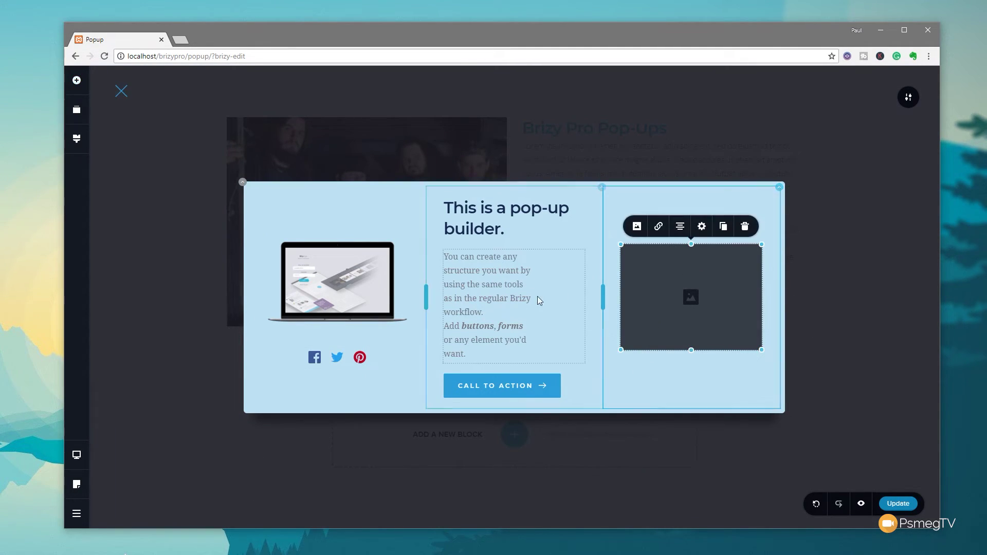
left_click(637, 227)
left_click(649, 137)
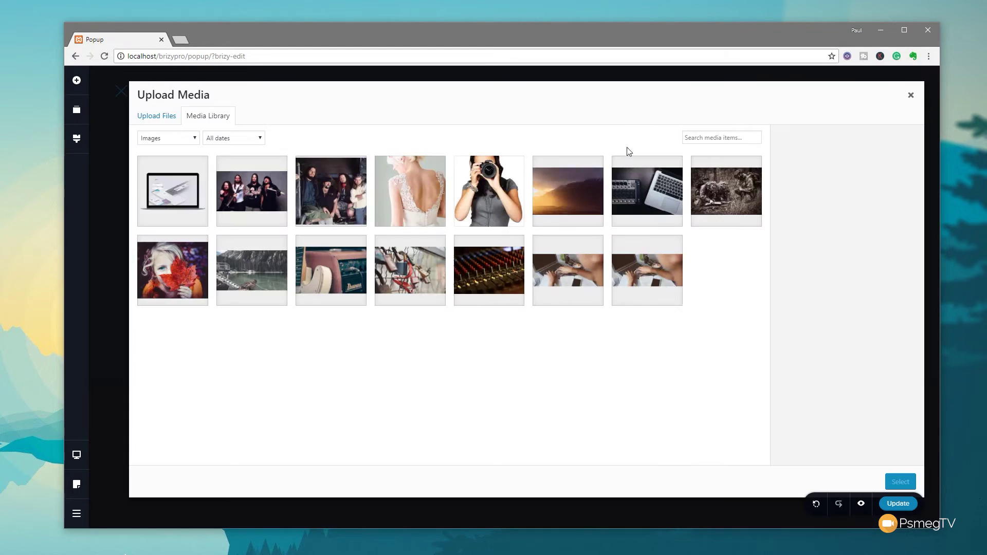
left_click(253, 197)
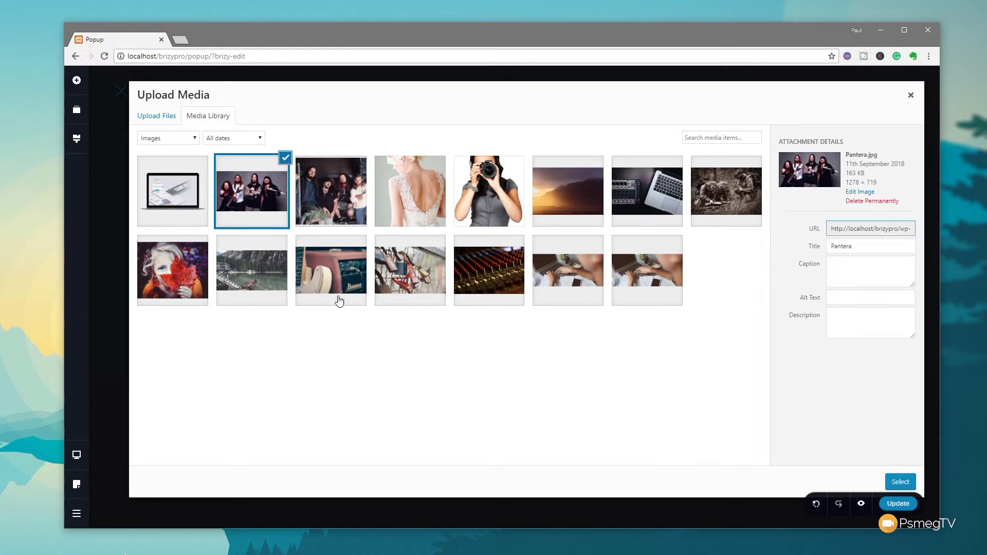
left_click(897, 483)
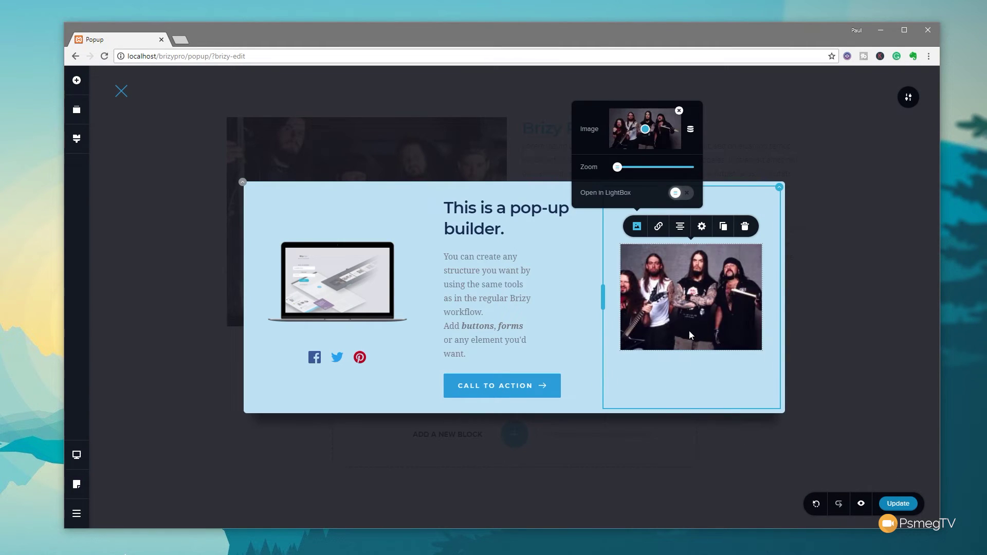